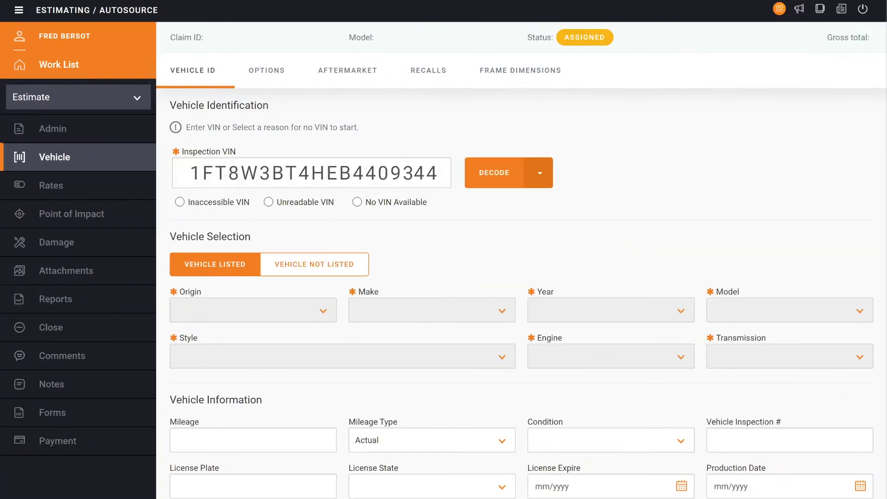
Decode the Inspection VIN to fill in the 2017 Ford F-350 Platinum diesel details.
{"action": "left_click", "coordinate": [493, 177]}
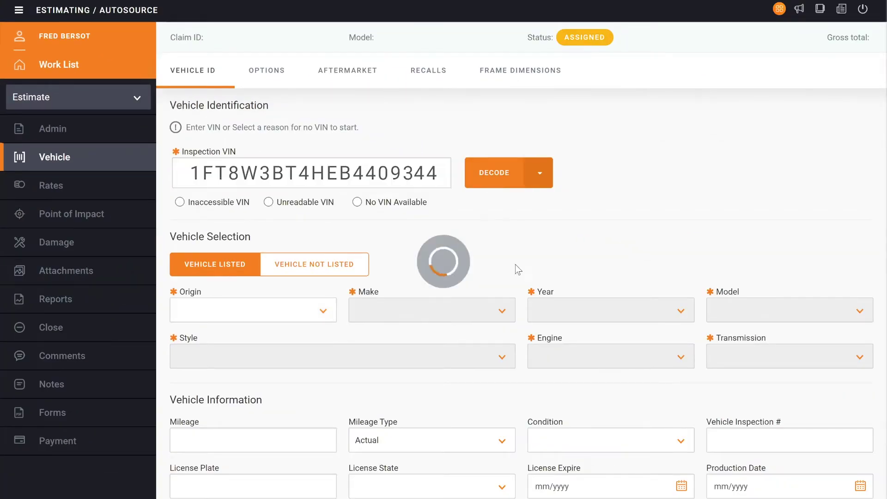
{"action": "scroll", "coordinate": [515, 264], "scroll_direction": "down", "scroll_amount": 2}
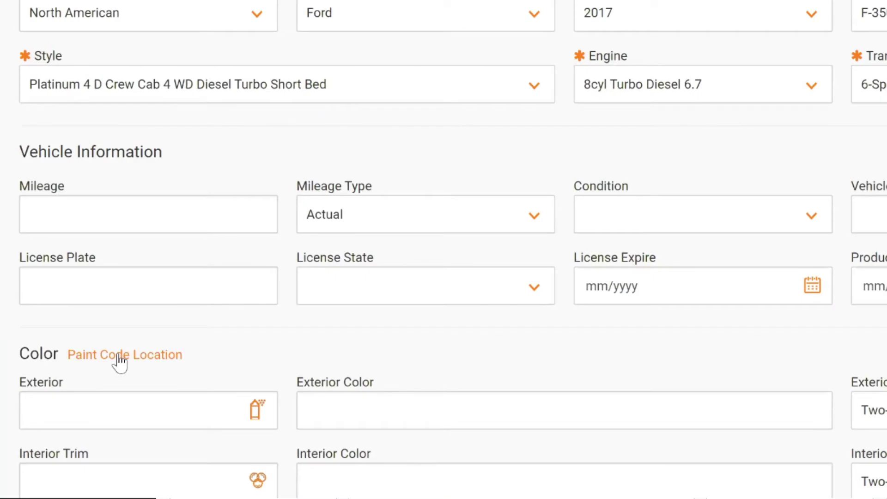
{"action": "left_click", "coordinate": [120, 357]}
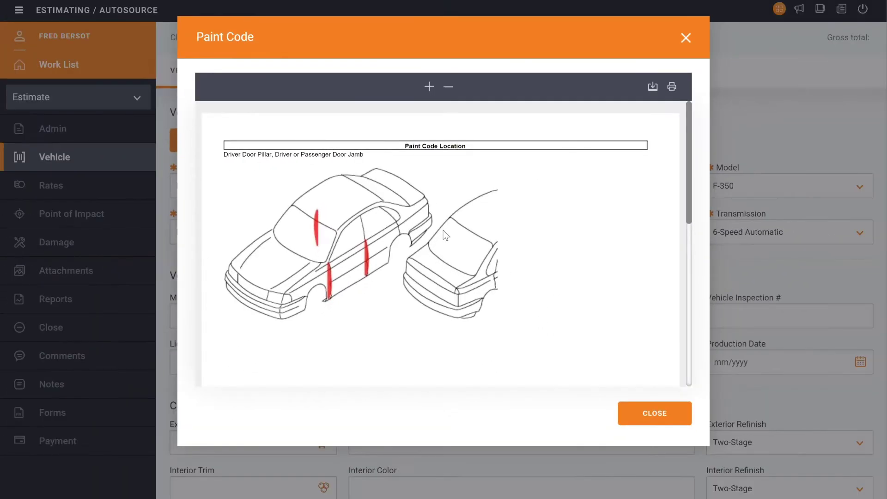
{"action": "left_click", "coordinate": [654, 415]}
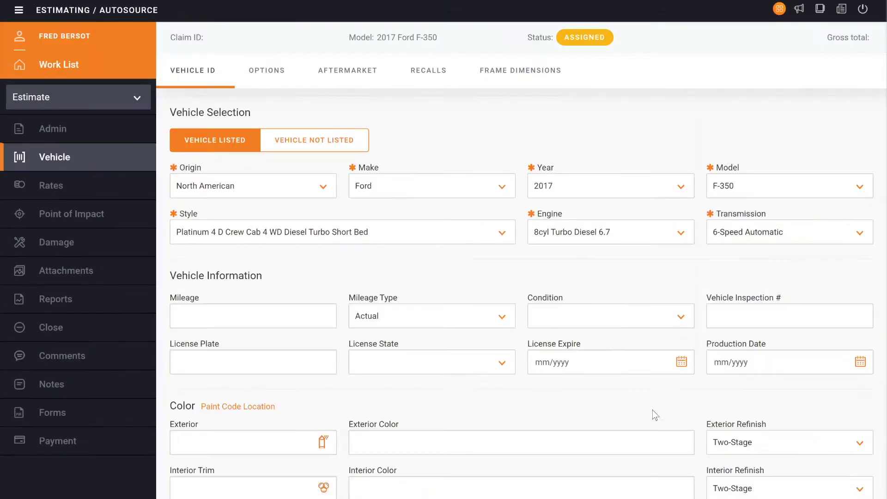
{"action": "left_click", "coordinate": [325, 442]}
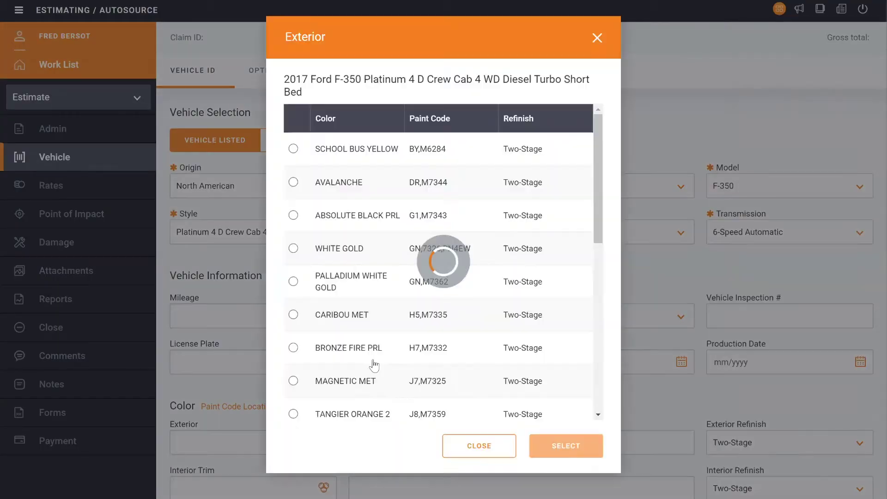
{"action": "scroll", "coordinate": [374, 365], "scroll_direction": "down", "scroll_amount": 3}
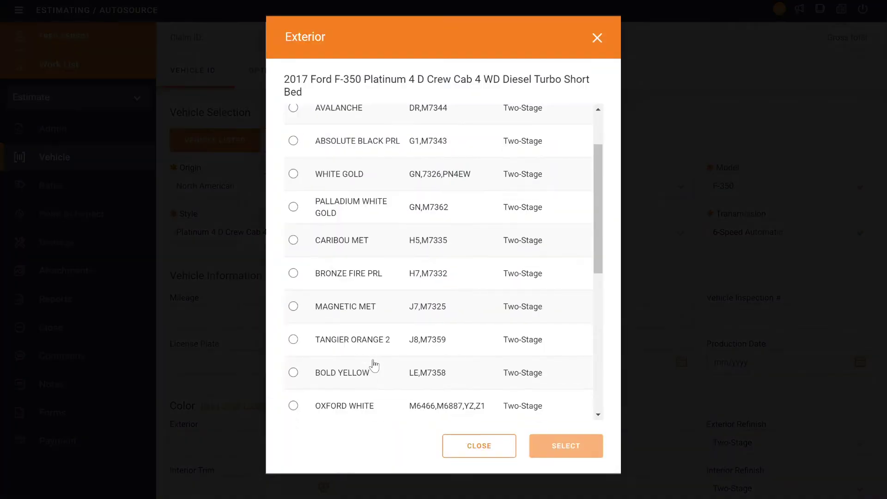
{"action": "scroll", "coordinate": [375, 365], "scroll_direction": "down", "scroll_amount": 2}
{"action": "scroll", "coordinate": [374, 365], "scroll_direction": "down", "scroll_amount": 2}
{"action": "scroll", "coordinate": [374, 364], "scroll_direction": "down", "scroll_amount": 1}
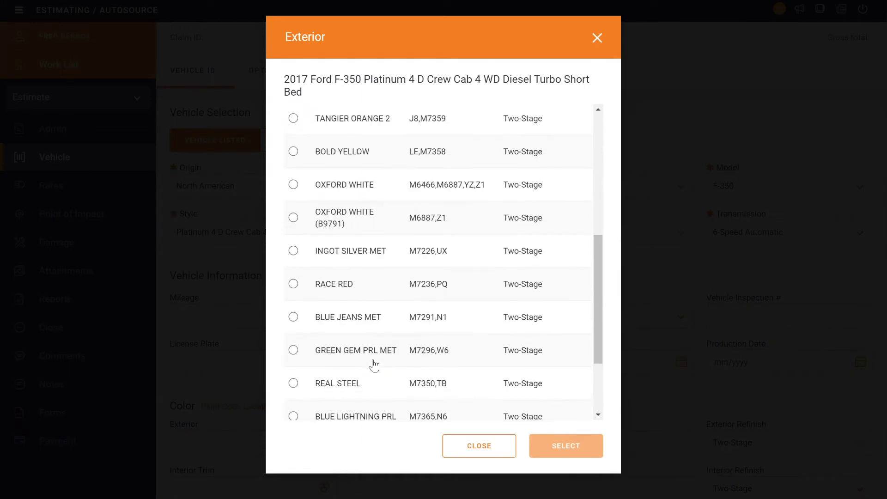
{"action": "scroll", "coordinate": [374, 365], "scroll_direction": "down", "scroll_amount": 1}
{"action": "scroll", "coordinate": [375, 365], "scroll_direction": "down", "scroll_amount": 1}
{"action": "scroll", "coordinate": [374, 365], "scroll_direction": "down", "scroll_amount": 2}
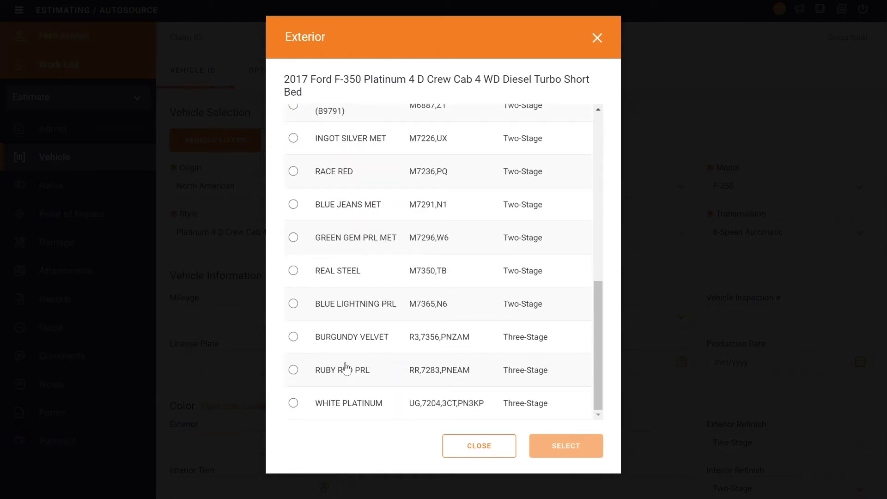
Choose RUBY RED PRL (RR,7283,PNEAM, three-stage) as the exterior paint and apply it.
{"action": "left_click", "coordinate": [294, 370]}
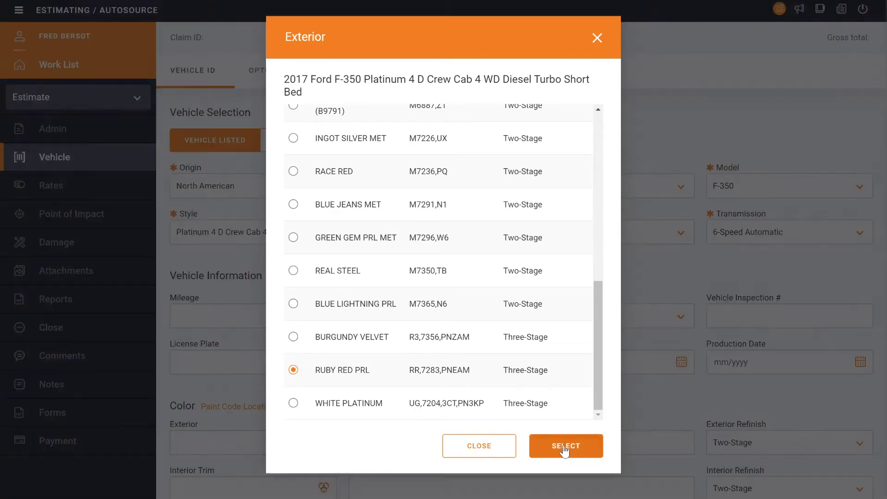
{"action": "left_click", "coordinate": [566, 447]}
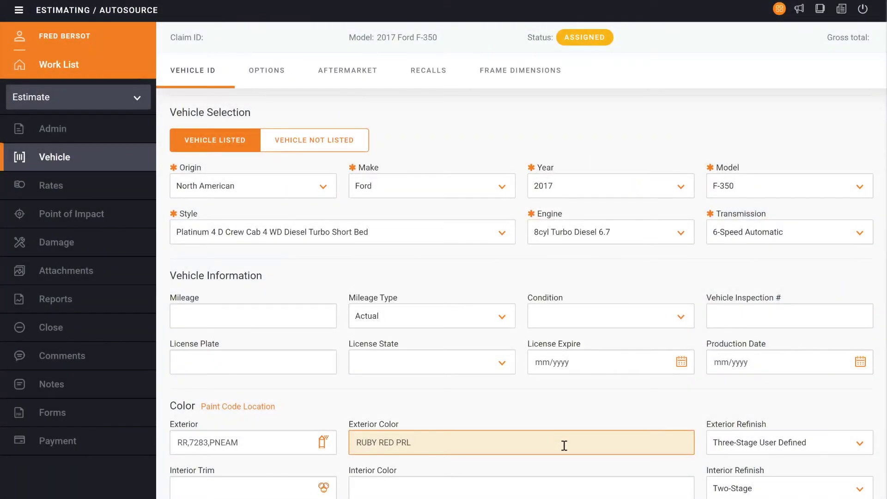